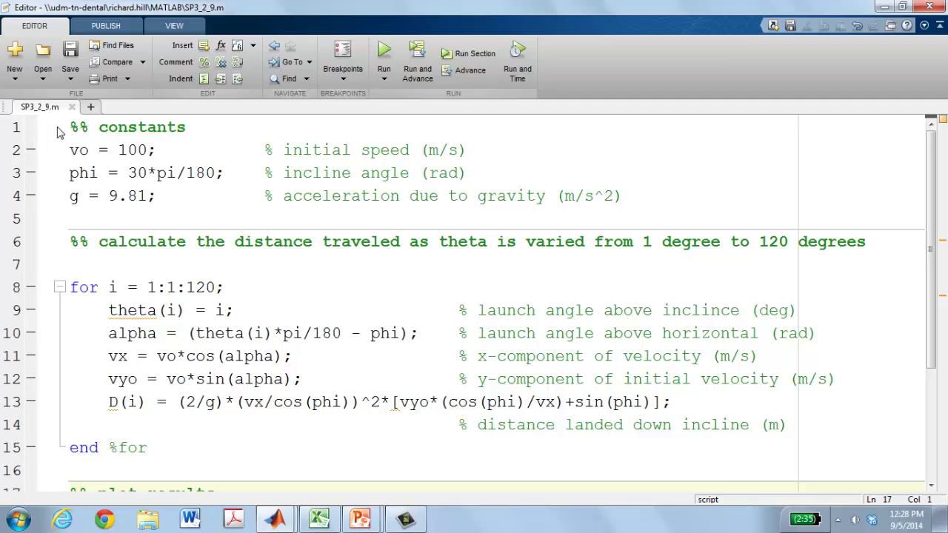
- Run the constants section of SP3_2_9.m with Run and Advance
click(72, 128)
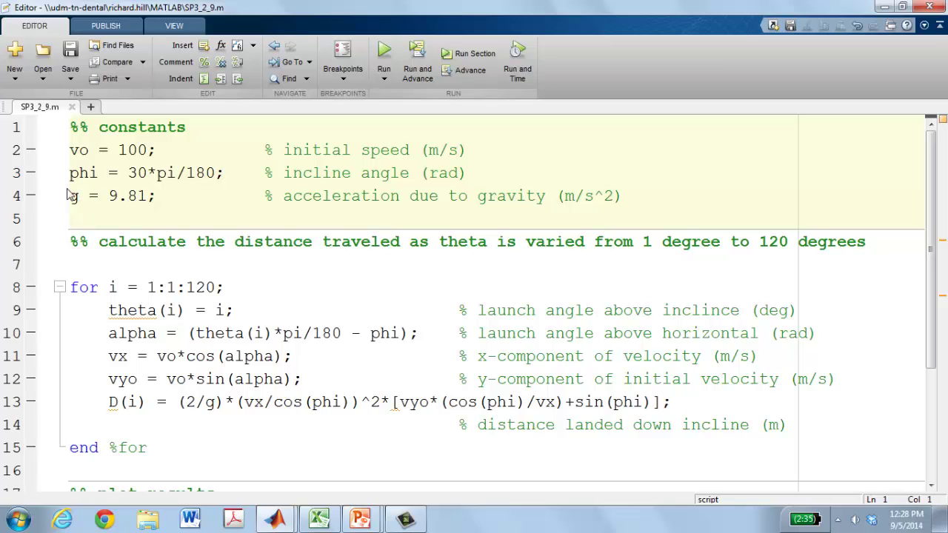
click(417, 52)
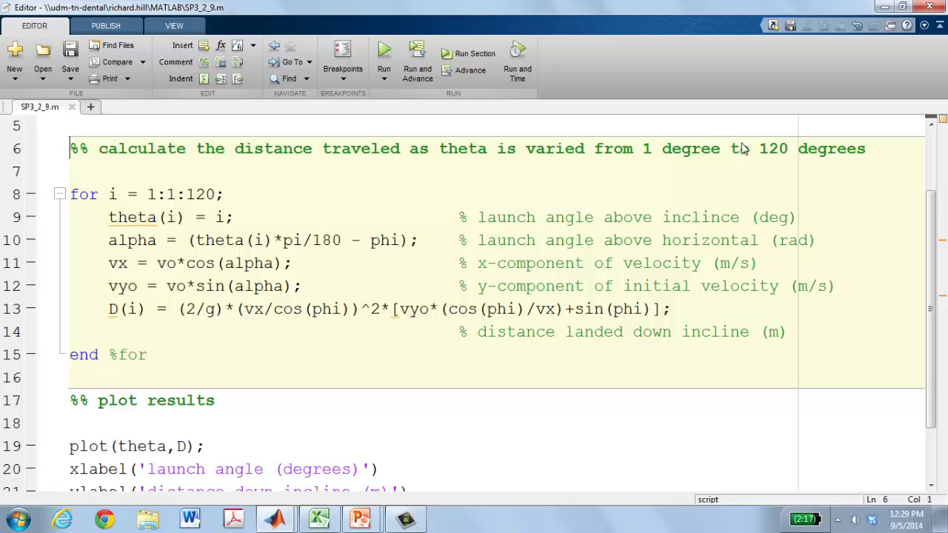
click(644, 150)
mouse_move(113, 314)
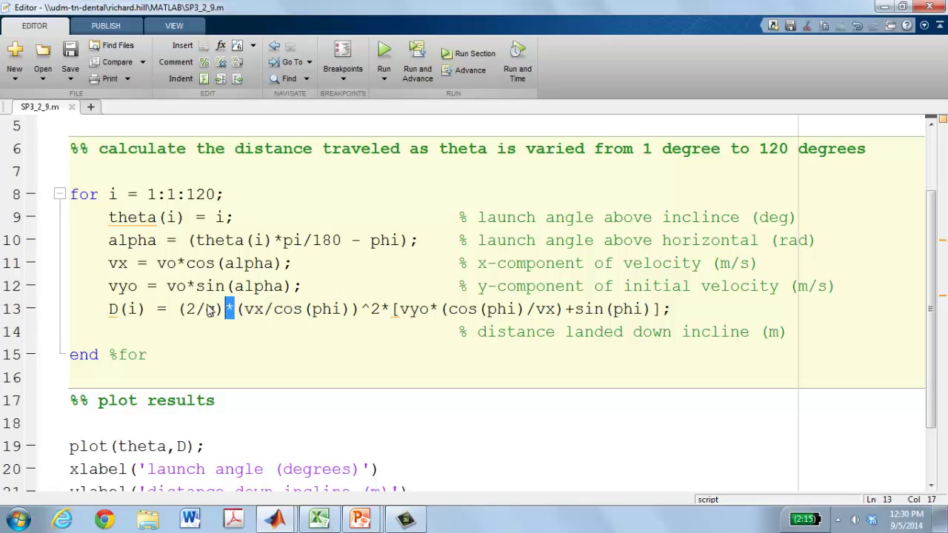
- Highlight the (2/g) and ^2 parts of the D(i) formula, then run the theta 1–120 loop
click(205, 309)
drag(206, 309, 197, 309)
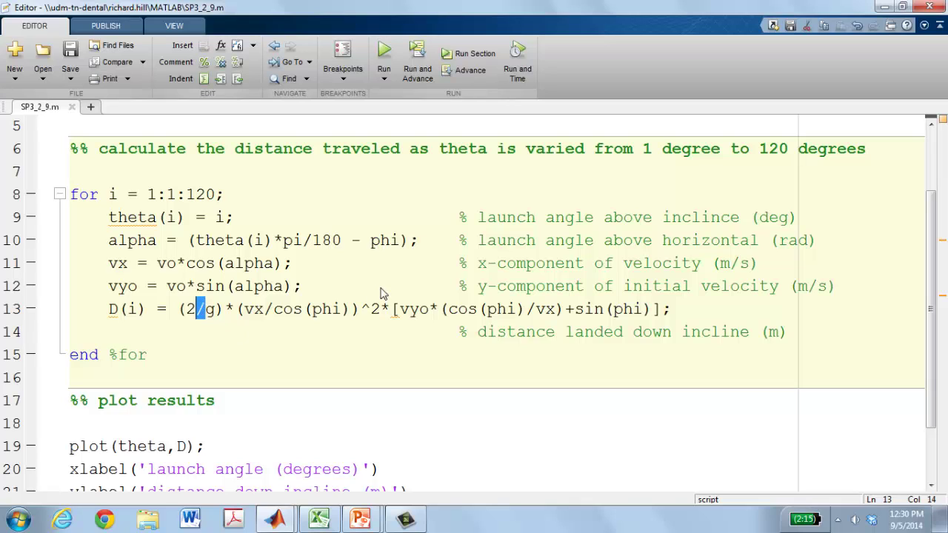
drag(361, 309, 381, 309)
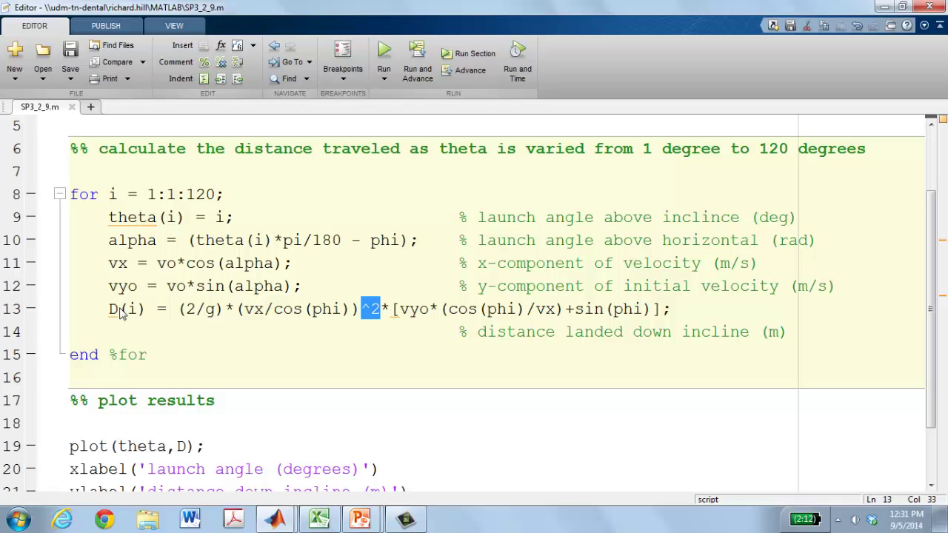
click(424, 65)
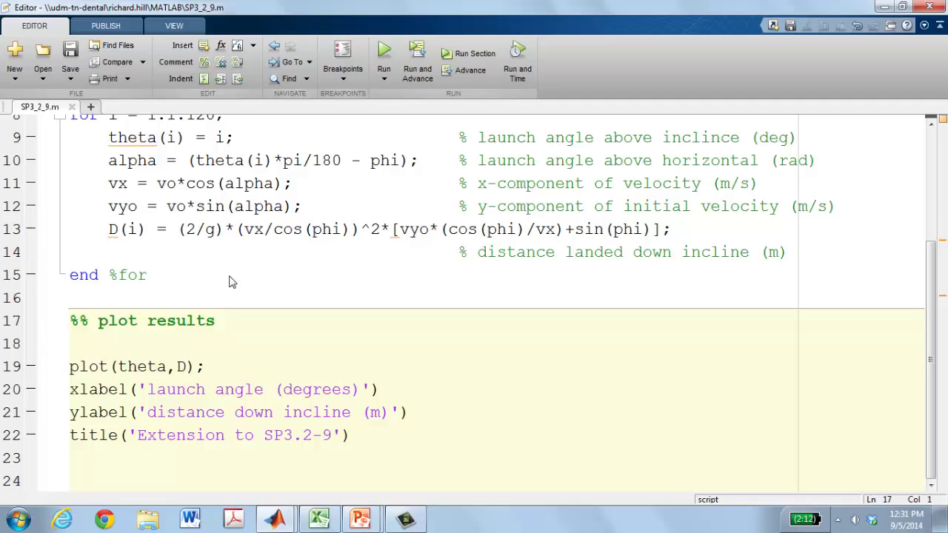
- Plot D against theta, mark the 60°, 2039 m peak with Data Cursor, and switch to Excel
click(418, 57)
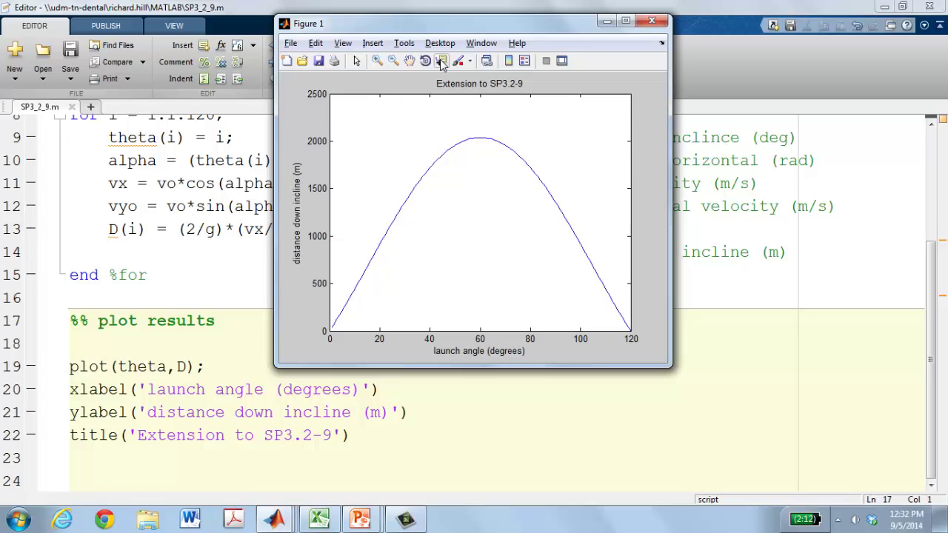
click(481, 142)
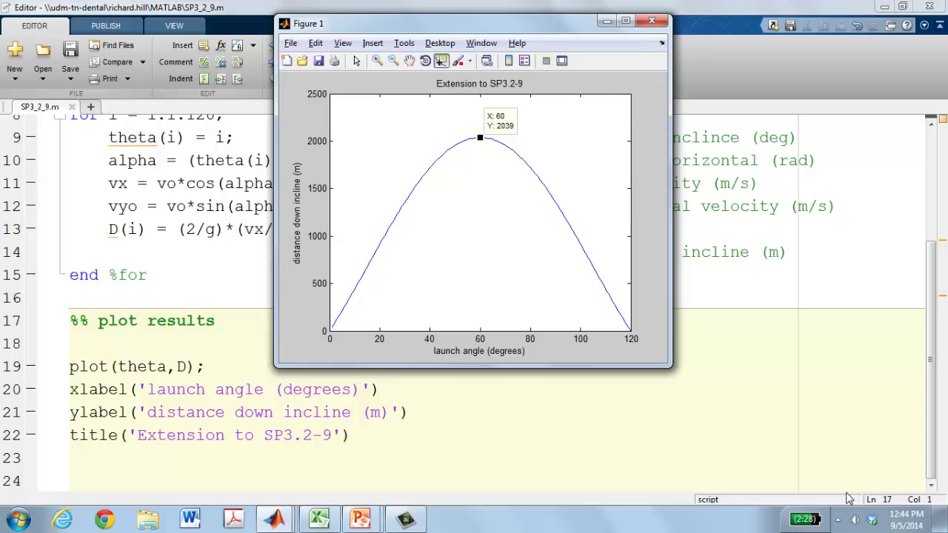
key(alt+Tab)
key(alt+Tab)
key(alt+Tab)
key(alt+Tab)
key(alt+Tab)
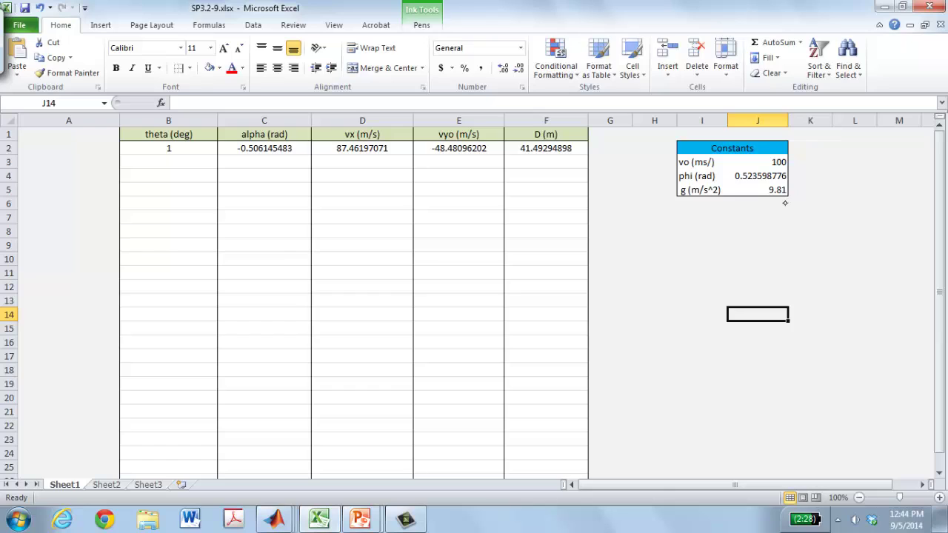
- Enter =B2+1 in B3 so the next theta is one more than B2
click(178, 153)
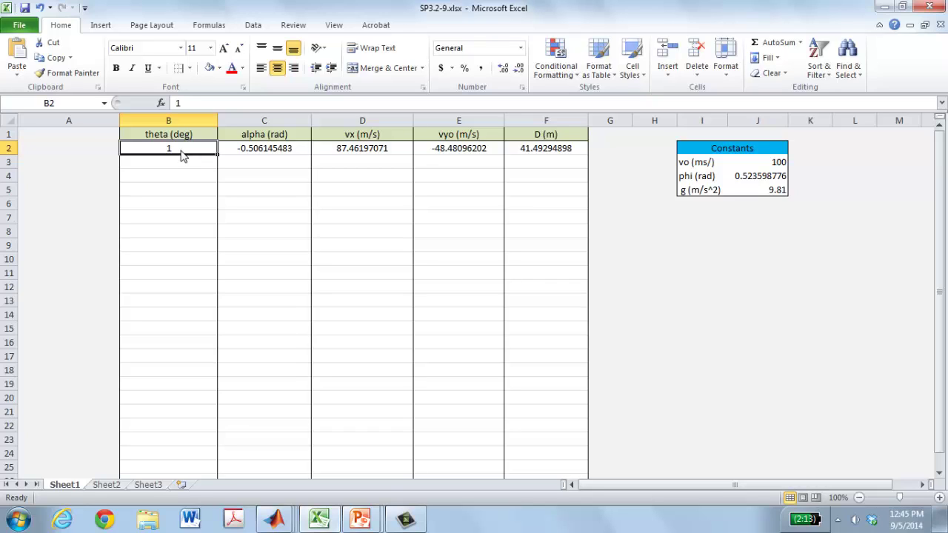
click(179, 165)
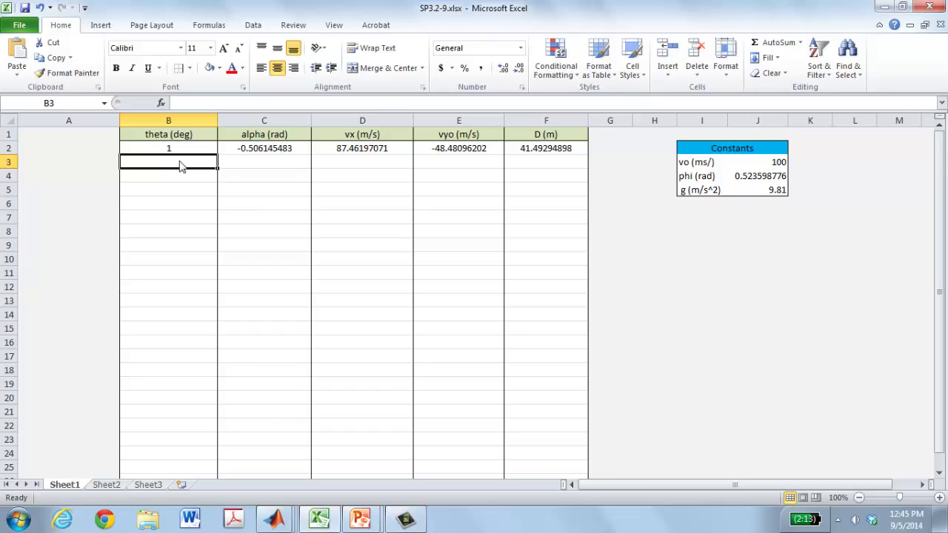
text(=)
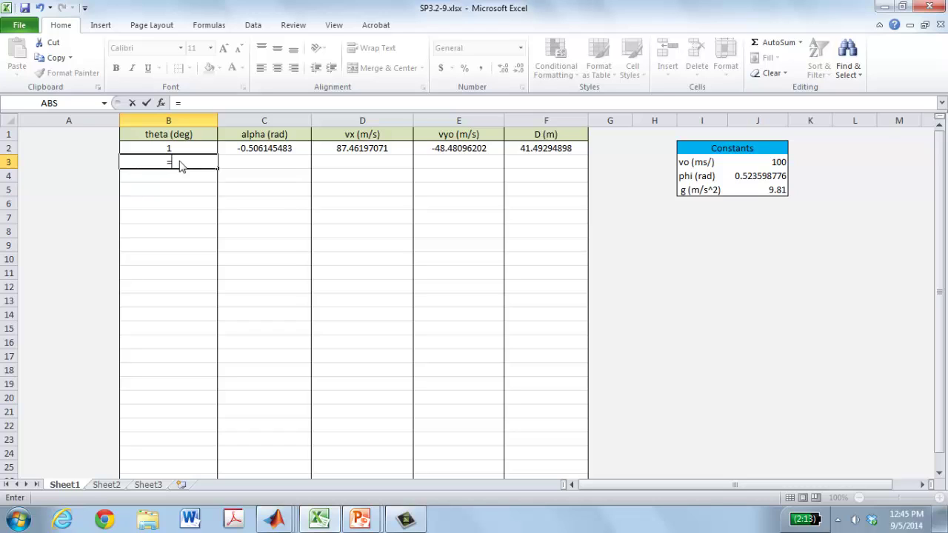
text(B2)
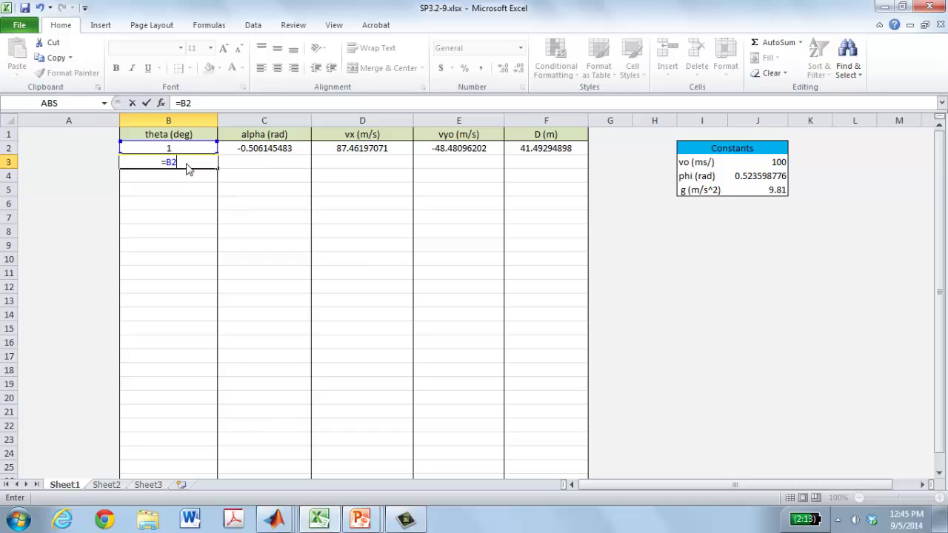
text(+1)
key(Return)
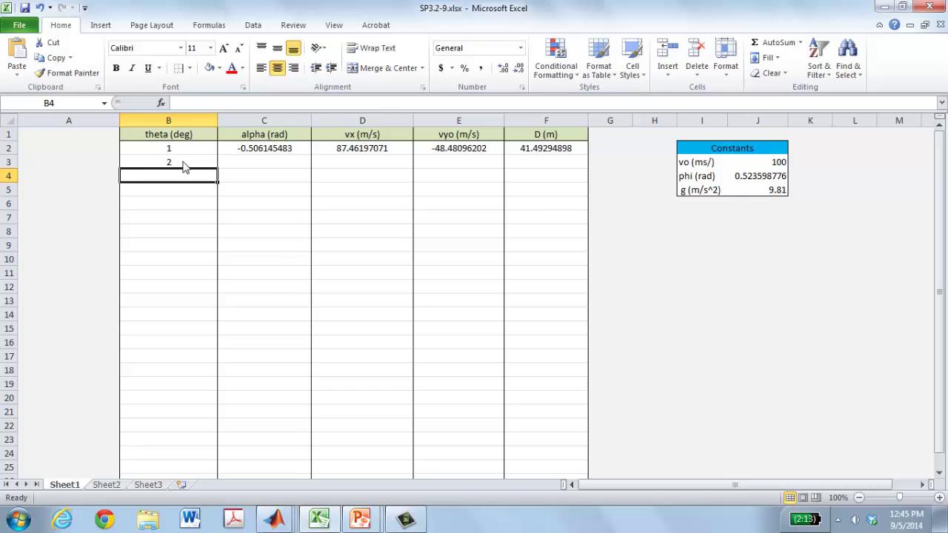
- Fill B3's formula down to B15 and check the copied theta formulas
click(184, 166)
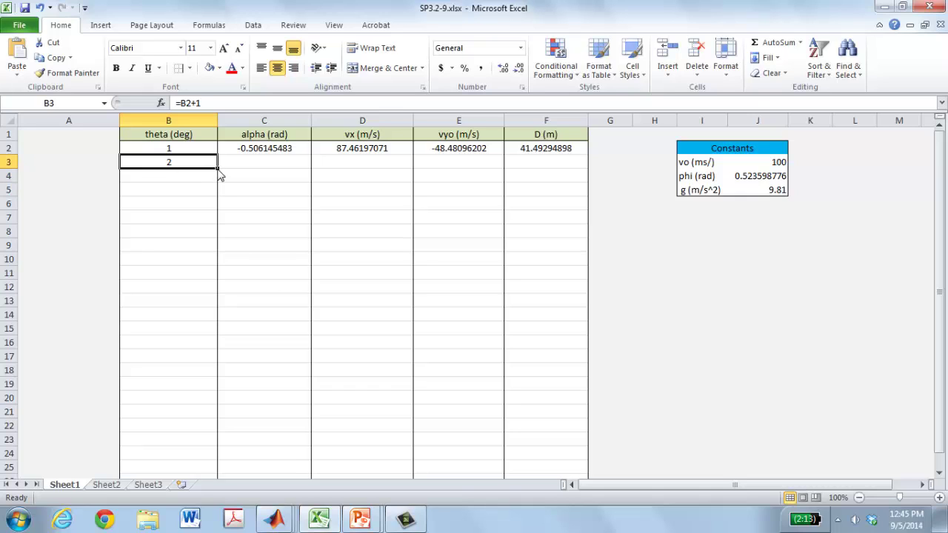
drag(220, 176, 221, 296)
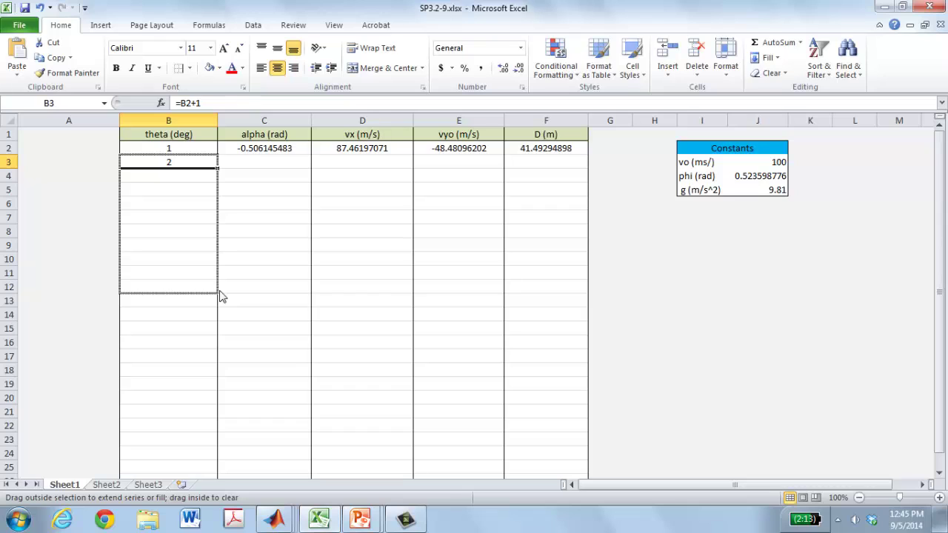
drag(221, 296, 184, 333)
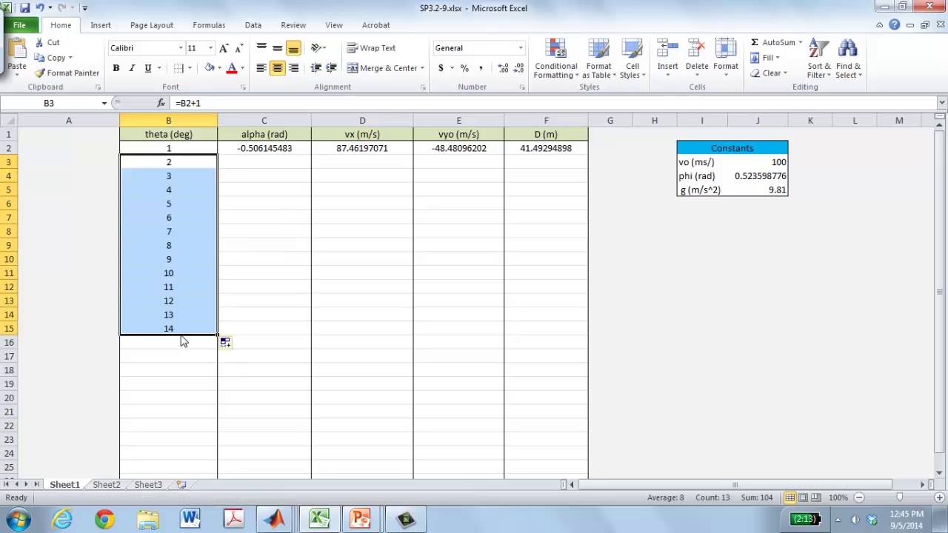
click(190, 175)
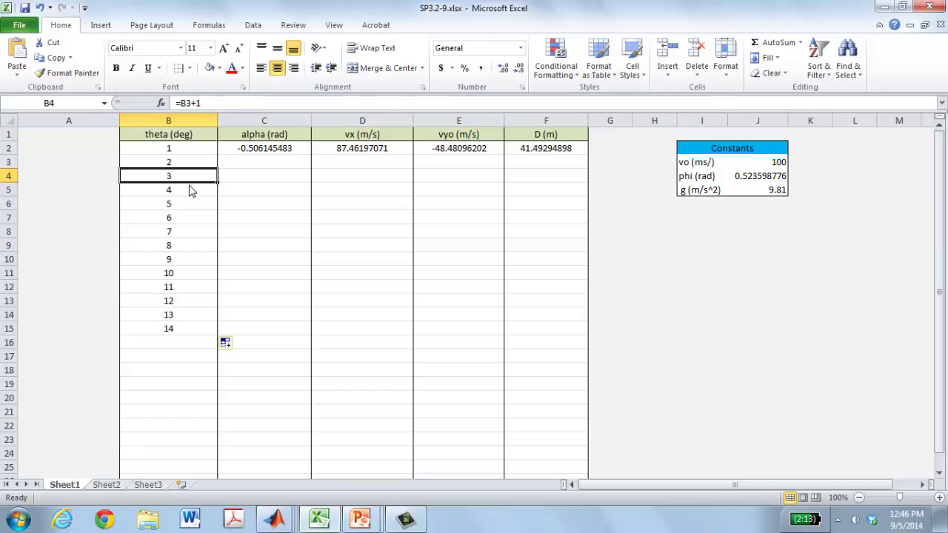
click(188, 190)
click(186, 208)
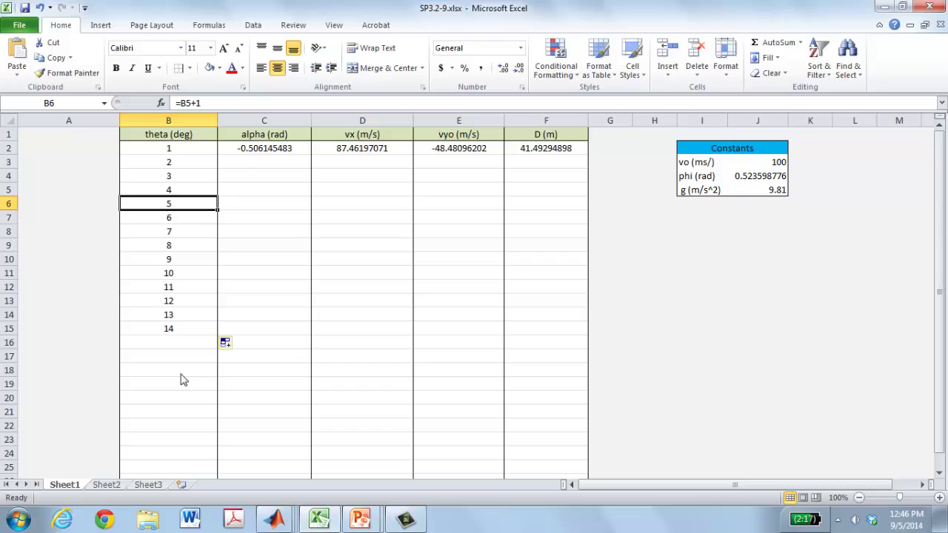
click(276, 154)
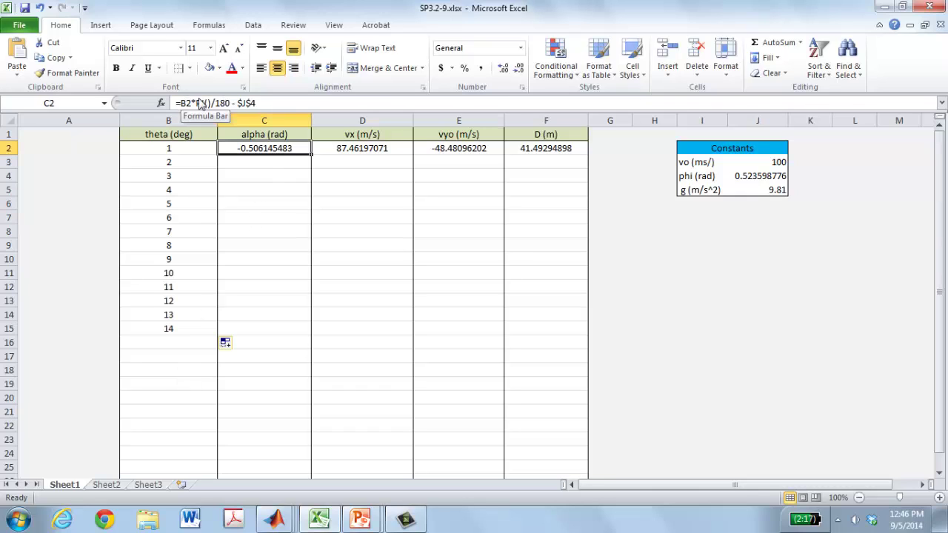
- Set C2 to =B2*PI()/180 - $J$4, giving alpha -0.506145483 rad
click(171, 153)
click(247, 152)
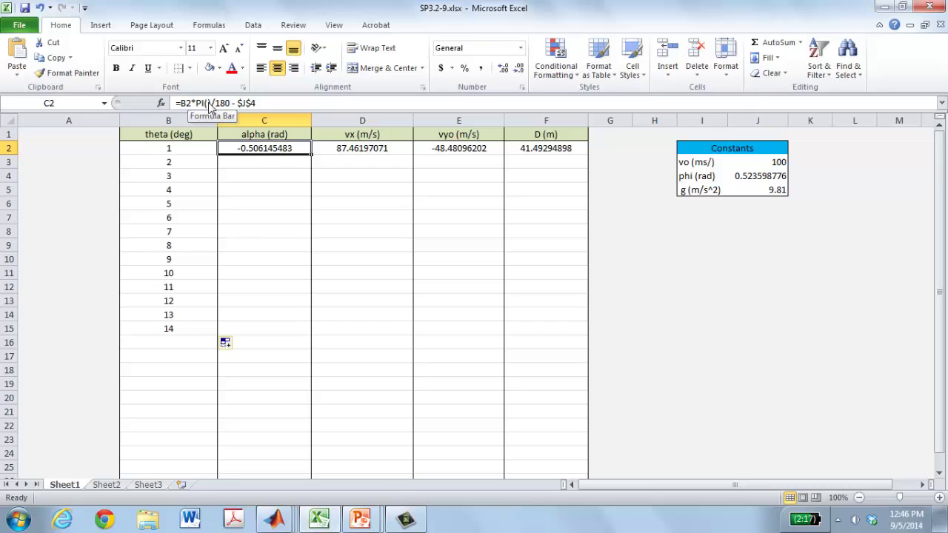
mouse_move(211, 107)
mouse_down()
mouse_move(197, 105)
mouse_move(213, 107)
mouse_up()
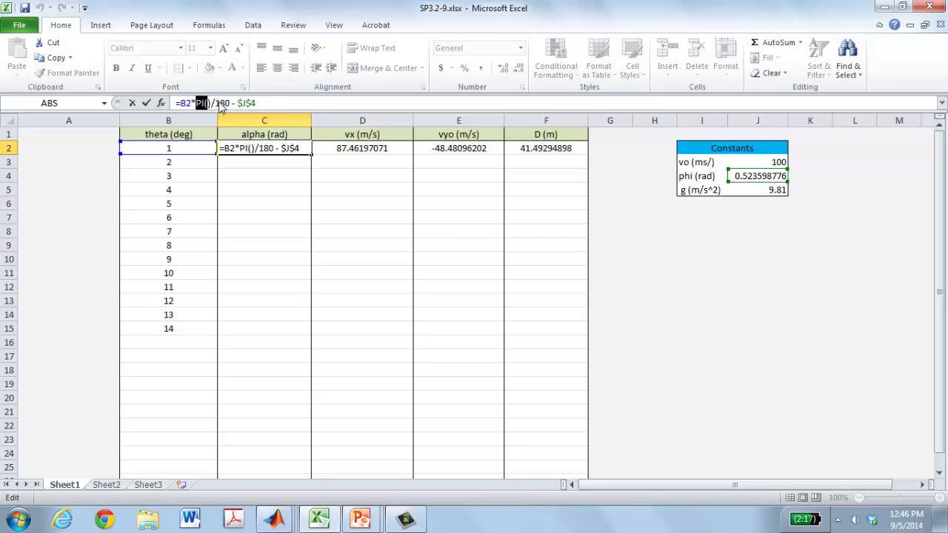
click(264, 109)
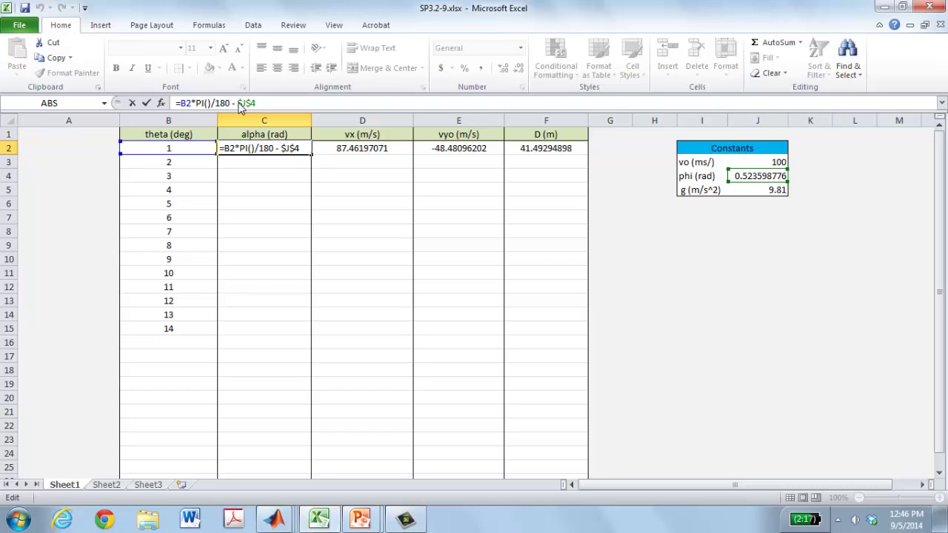
drag(237, 106, 255, 106)
click(292, 149)
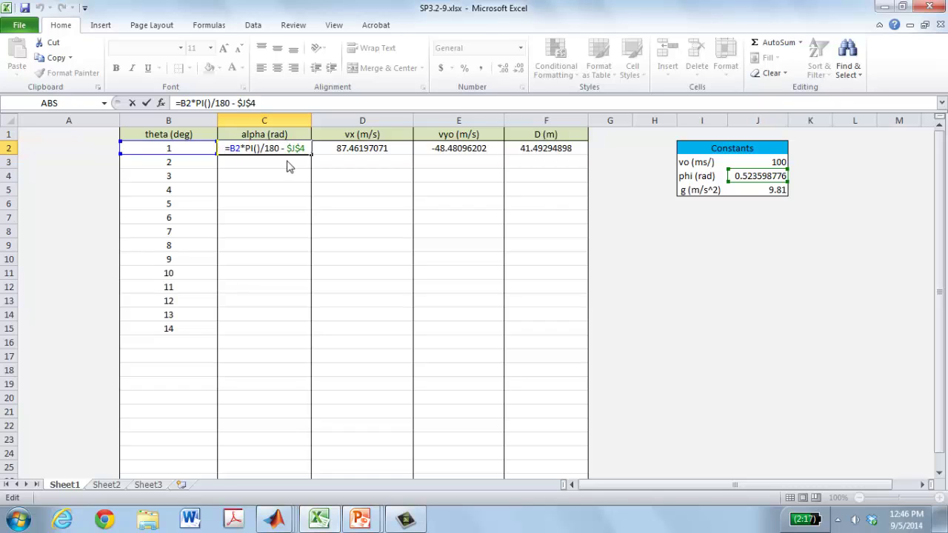
key(Return)
click(292, 149)
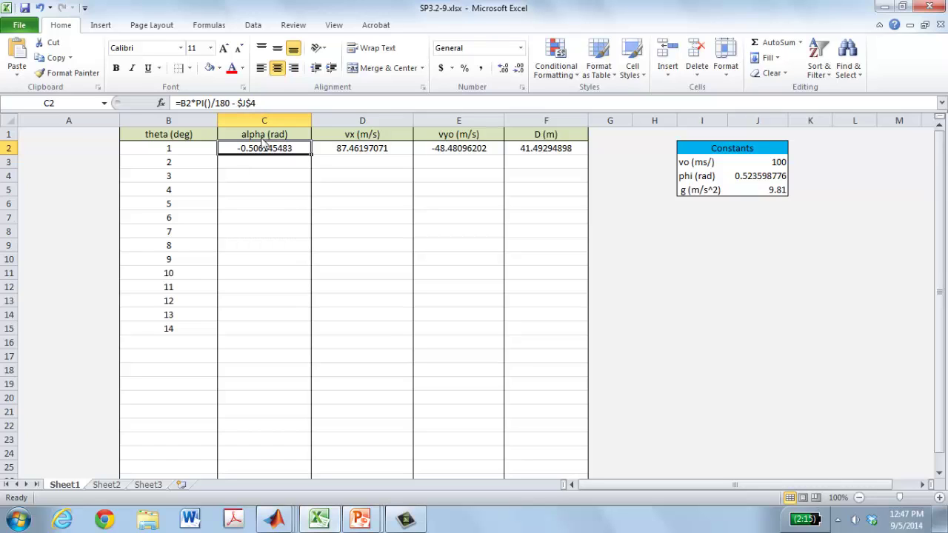
- Fill the alpha formula from C2 down to C12 and verify the copied formulas
drag(312, 154, 285, 296)
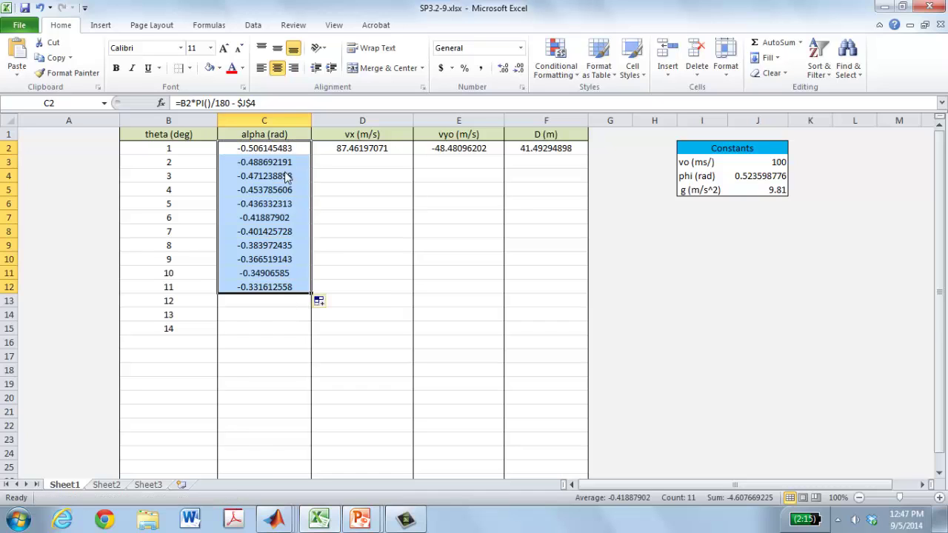
key(Down)
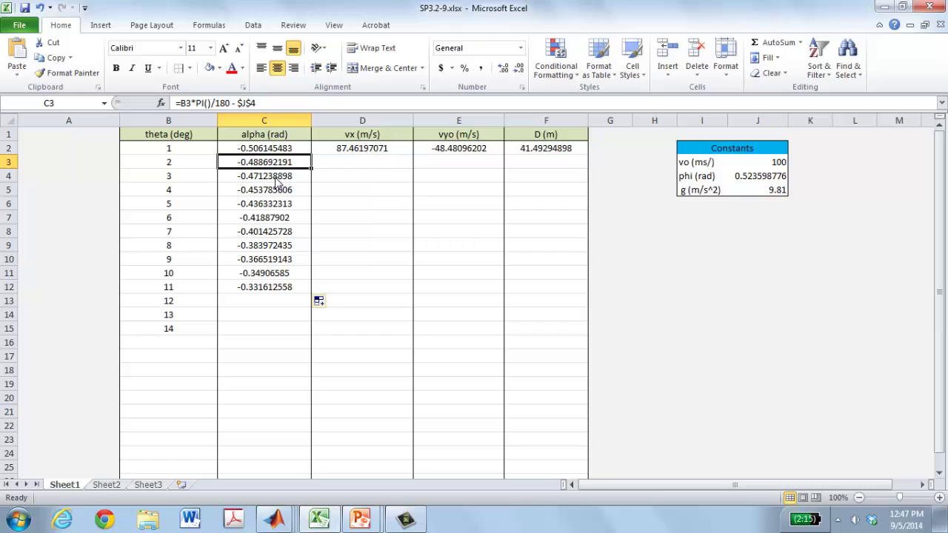
click(275, 180)
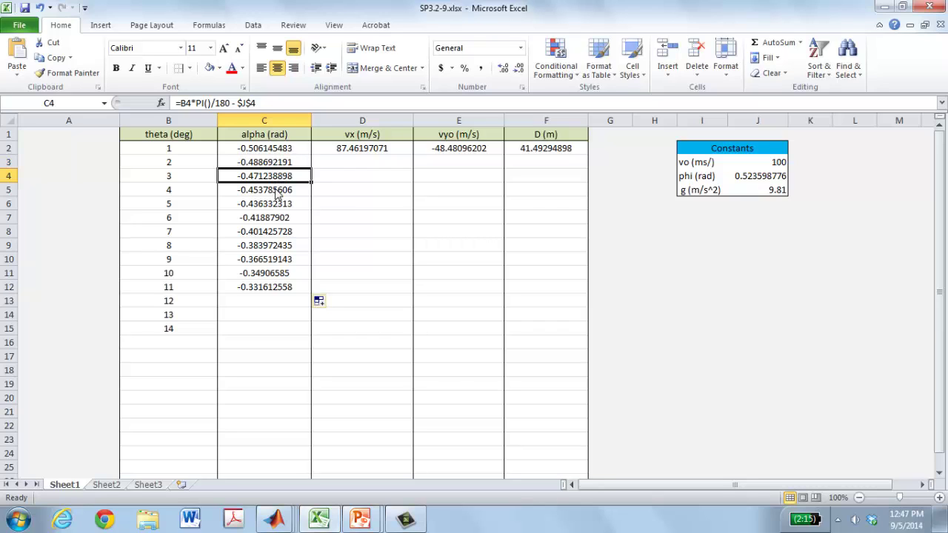
click(275, 190)
click(275, 209)
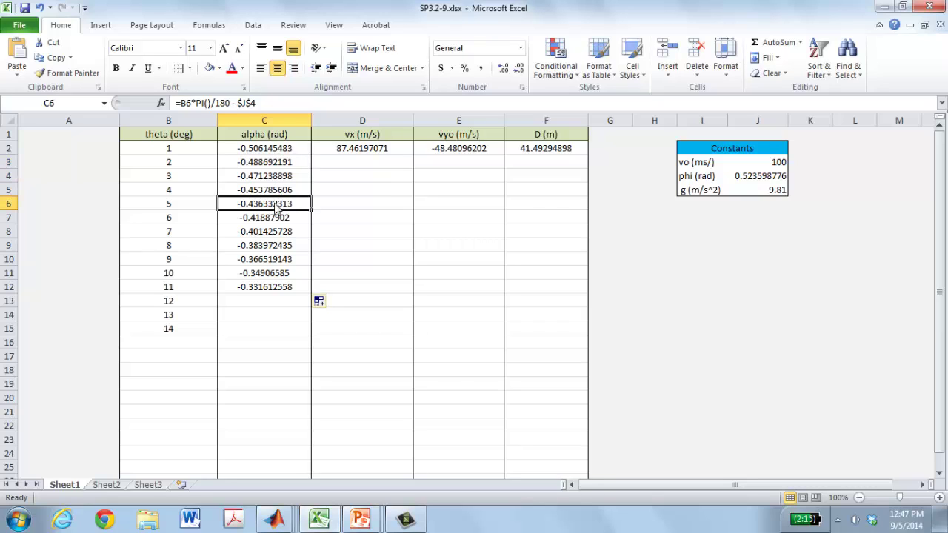
click(353, 152)
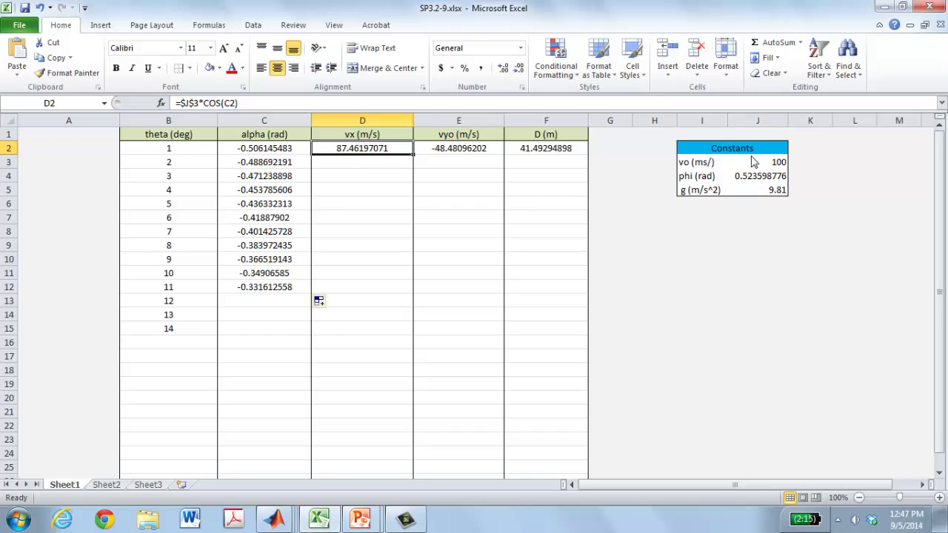
click(774, 163)
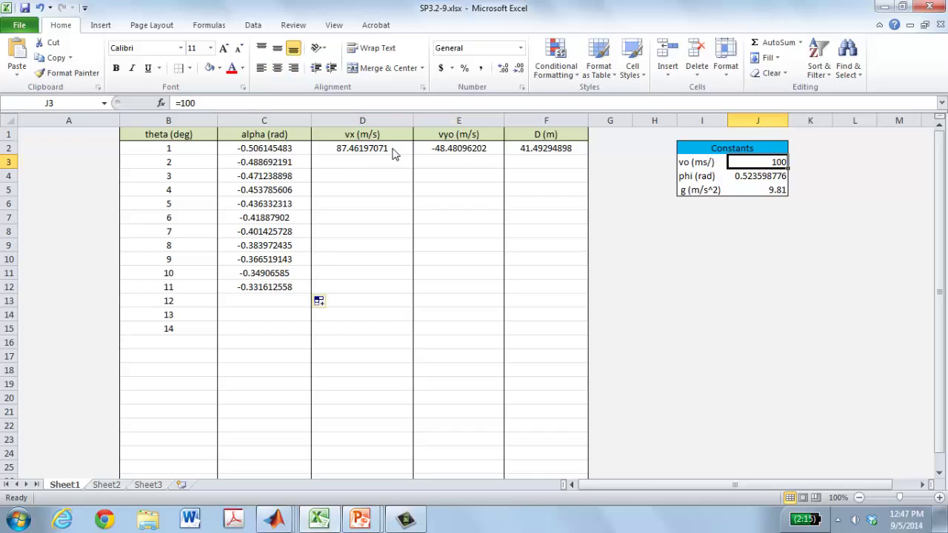
click(362, 148)
click(197, 104)
drag(197, 103, 182, 103)
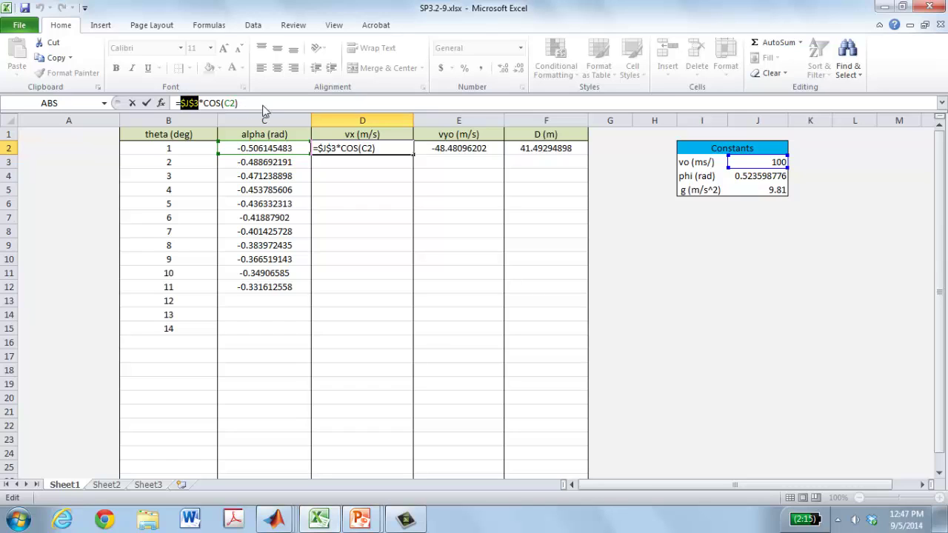
double_click(340, 152)
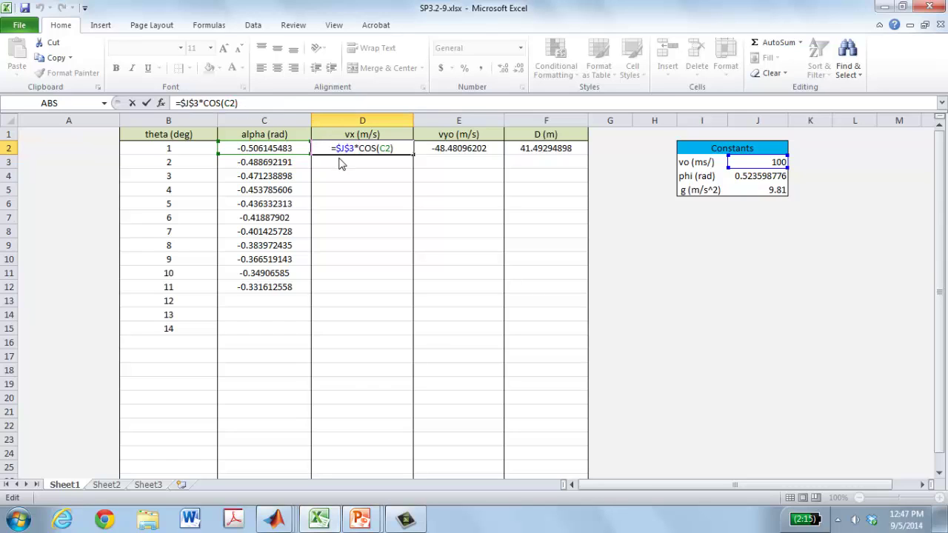
key(ctrl+Return)
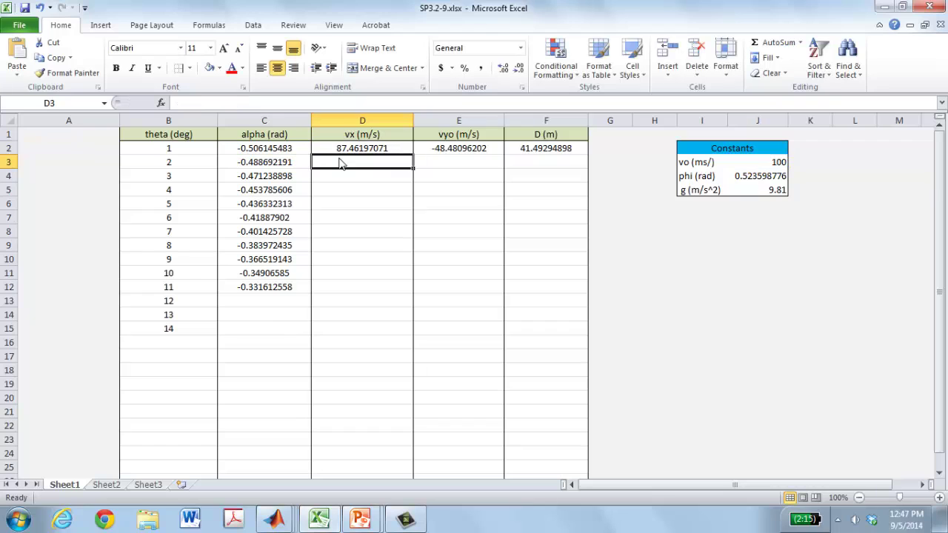
click(454, 152)
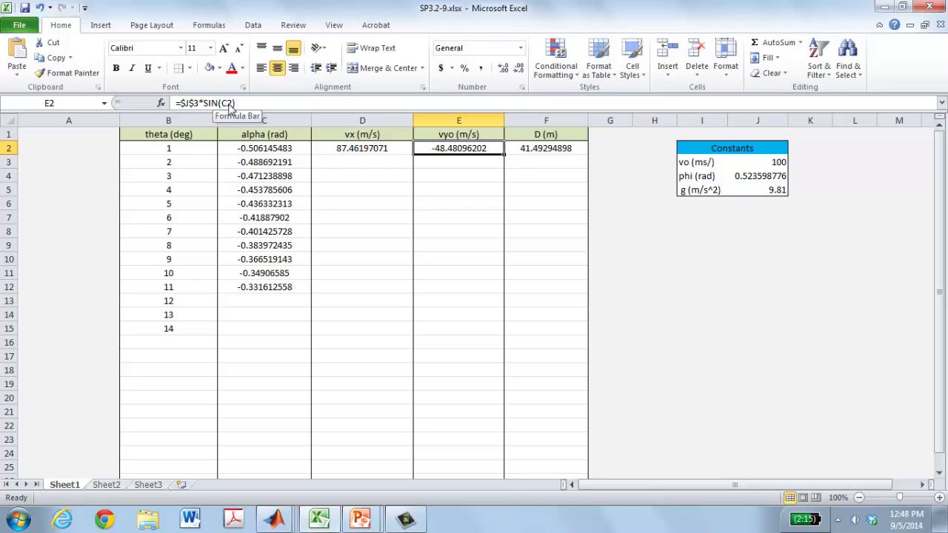
click(536, 158)
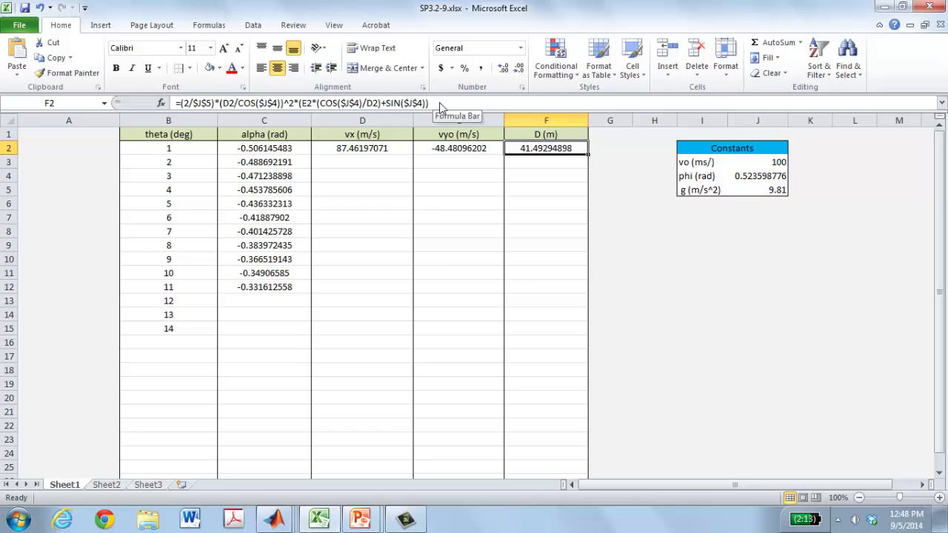
click(441, 165)
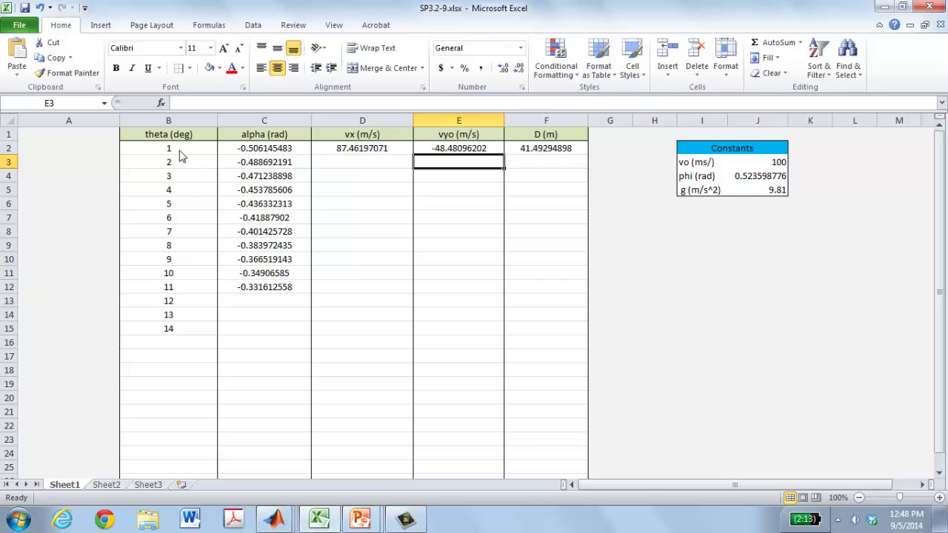
- Fill B2:F2 down to row 121 so theta runs 1 to 120 with all results
drag(185, 153, 578, 373)
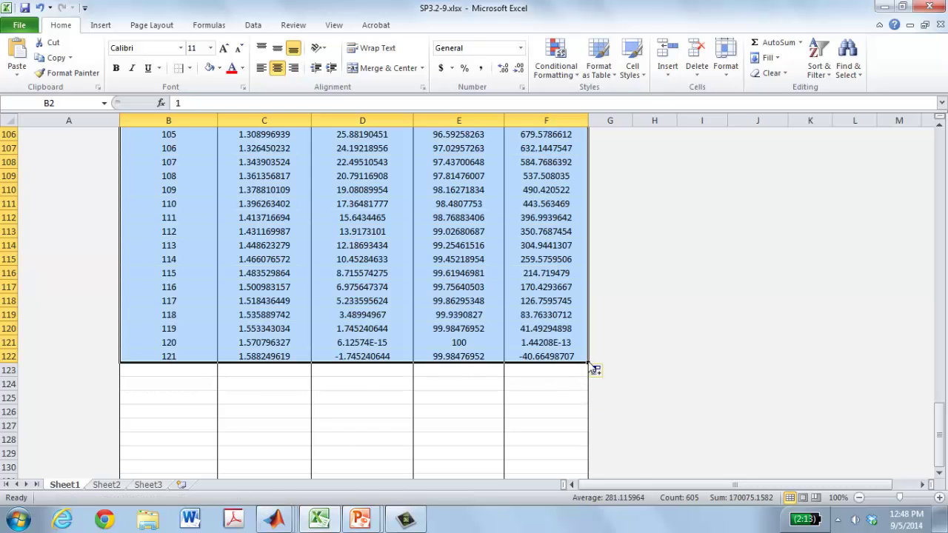
drag(594, 368, 595, 353)
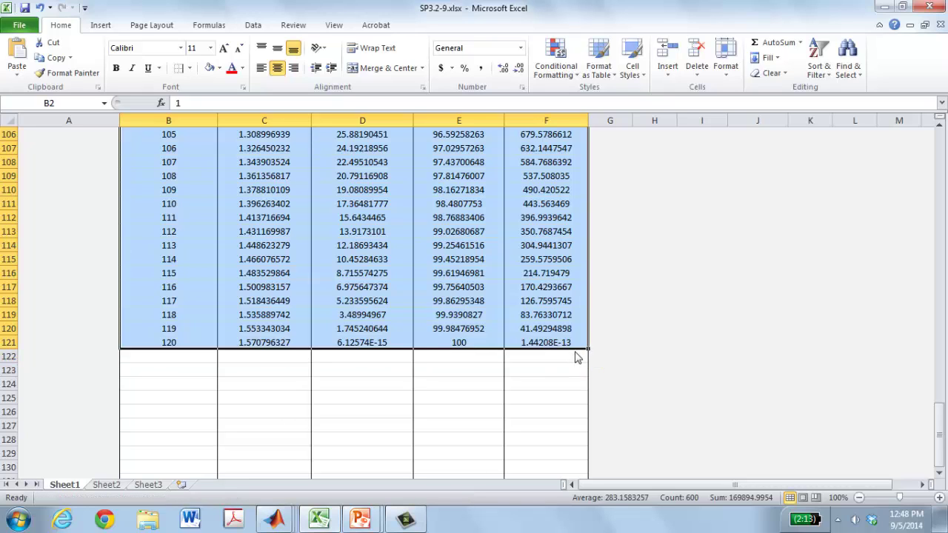
click(575, 359)
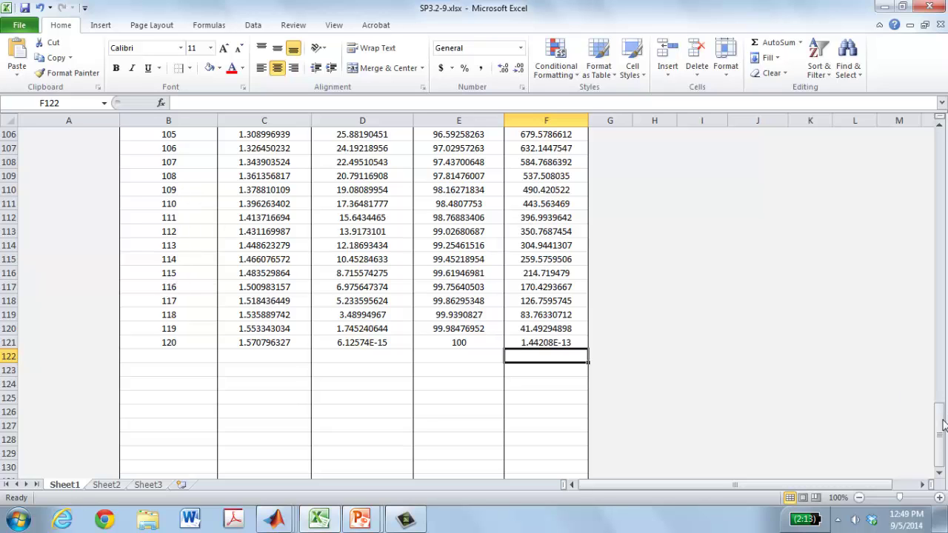
drag(943, 424, 945, 137)
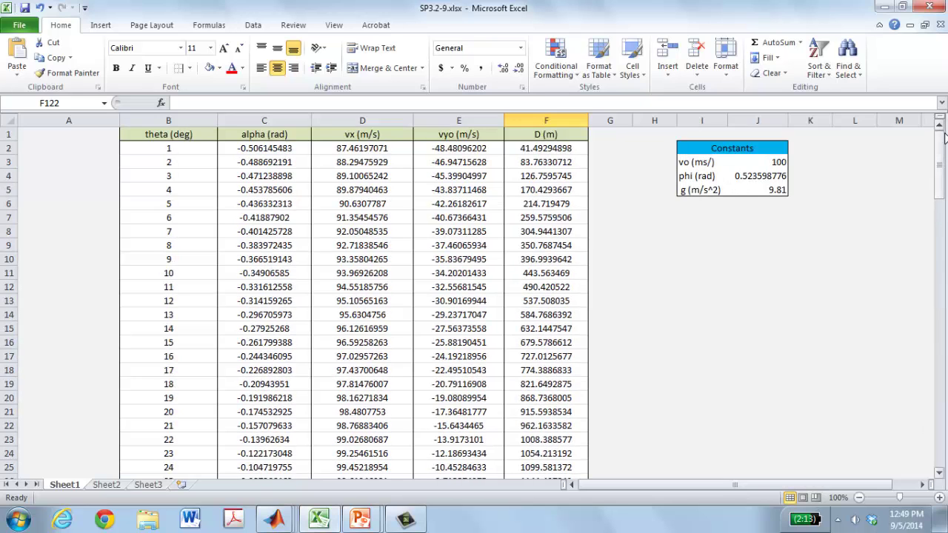
- Select column B (theta) and column F (D) together
click(184, 123)
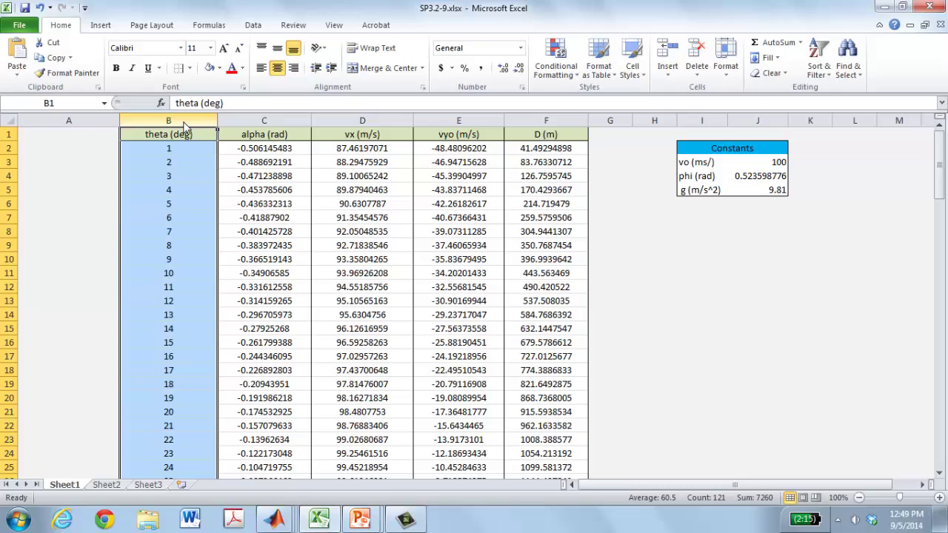
ctrl+click(540, 123)
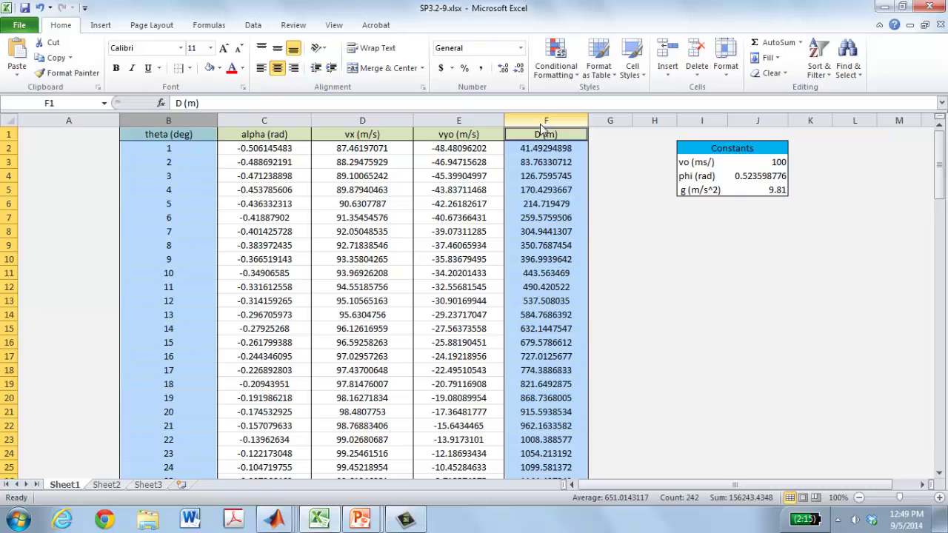
- Insert a Scatter with Smooth Lines chart of D versus theta
click(101, 27)
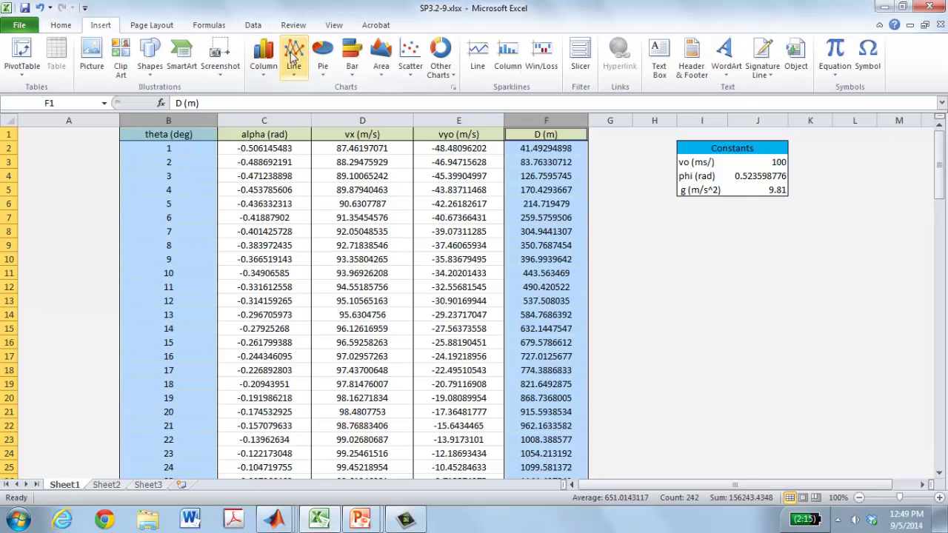
click(409, 57)
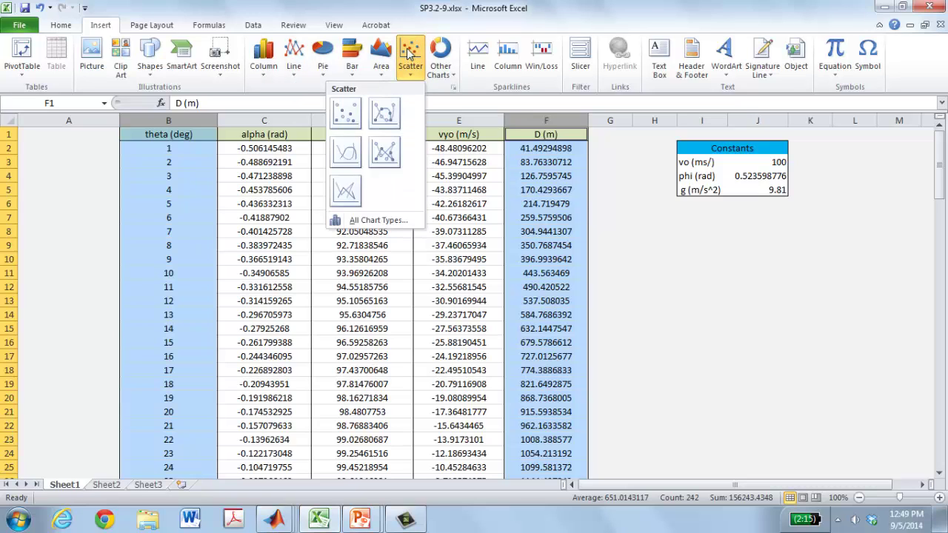
click(346, 153)
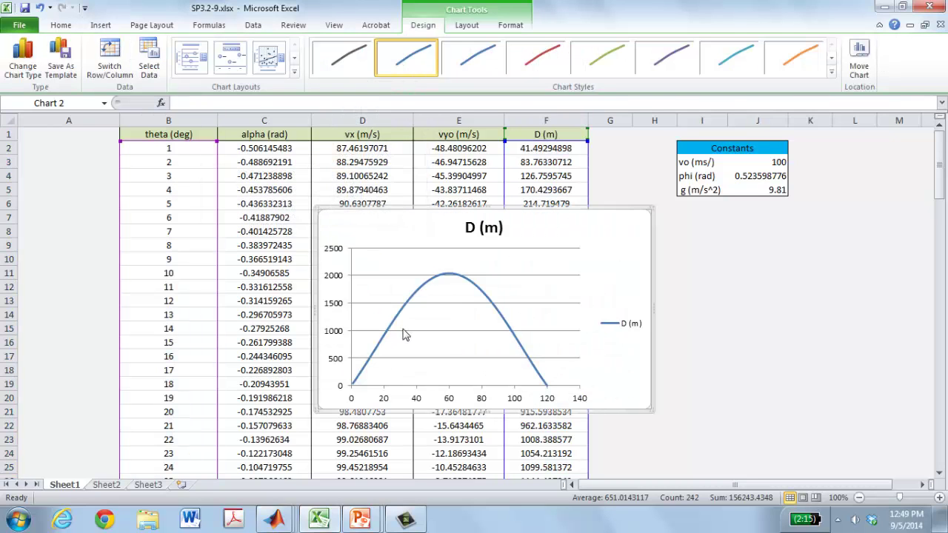